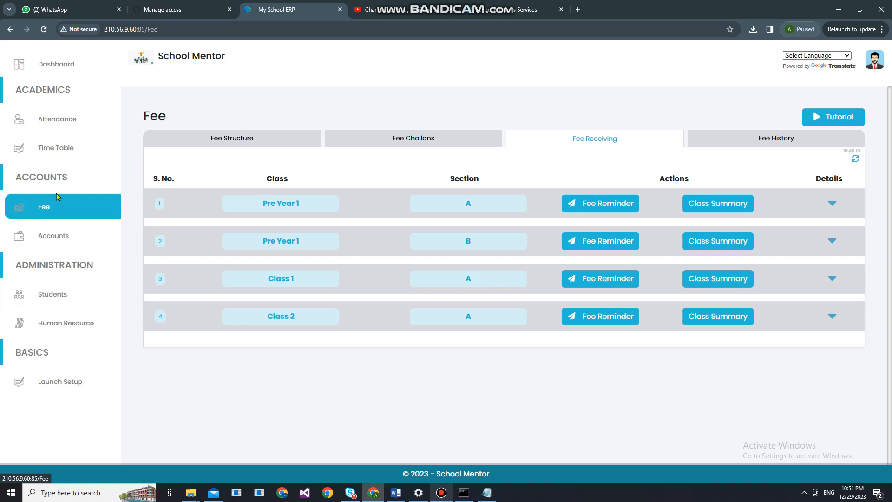
Look through the fee challans list and examine the fee receiving details of Pre Year 1 section A.
{"action": "left_click", "coordinate": [205, 139]}
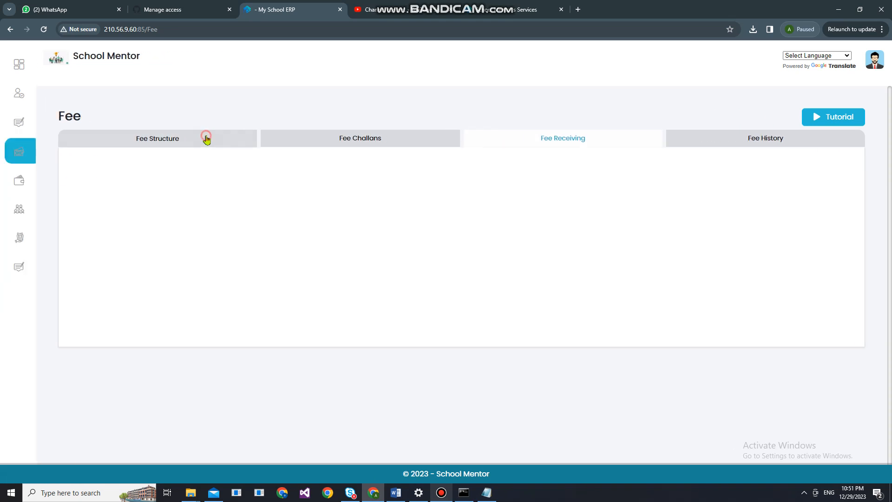
{"action": "left_click", "coordinate": [324, 145]}
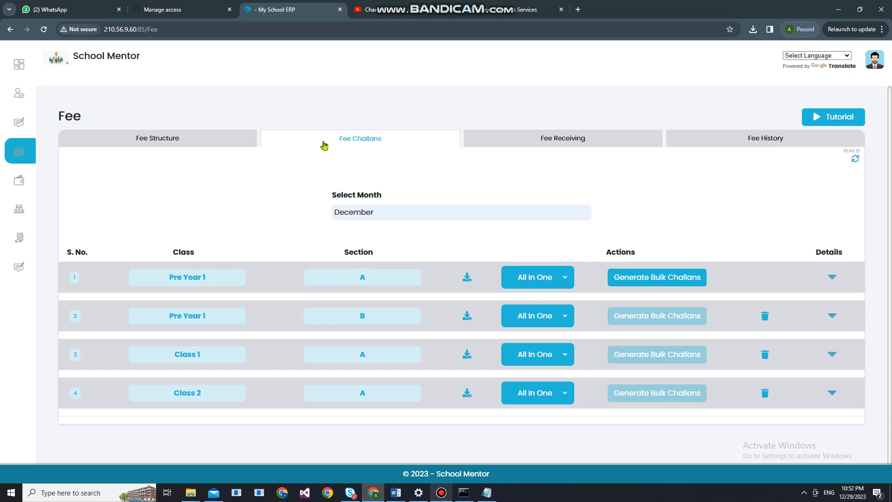
{"action": "left_click", "coordinate": [563, 142]}
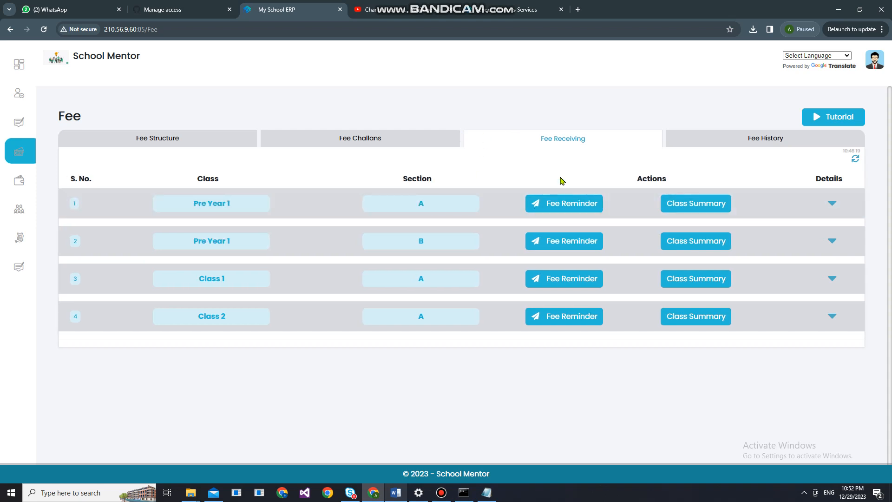
{"action": "left_click", "coordinate": [833, 204]}
{"action": "scroll", "coordinate": [653, 292], "scroll_direction": "down", "scroll_amount": 1}
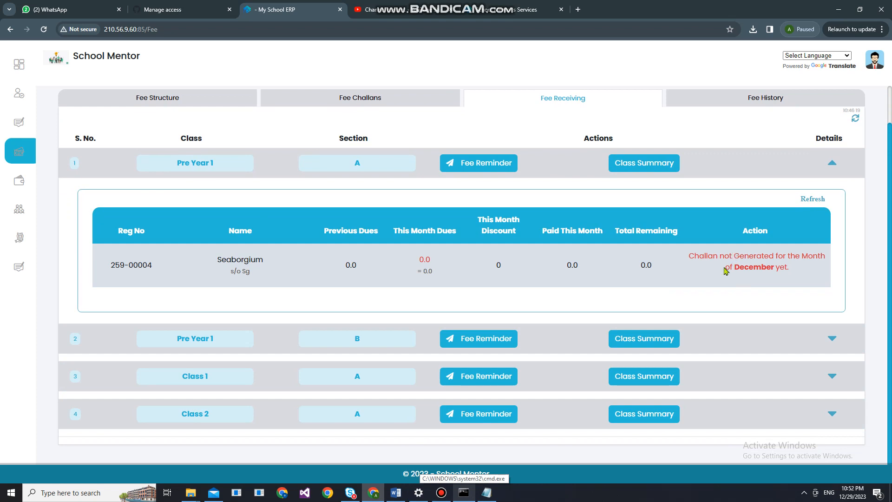
{"action": "left_click", "coordinate": [832, 164]}
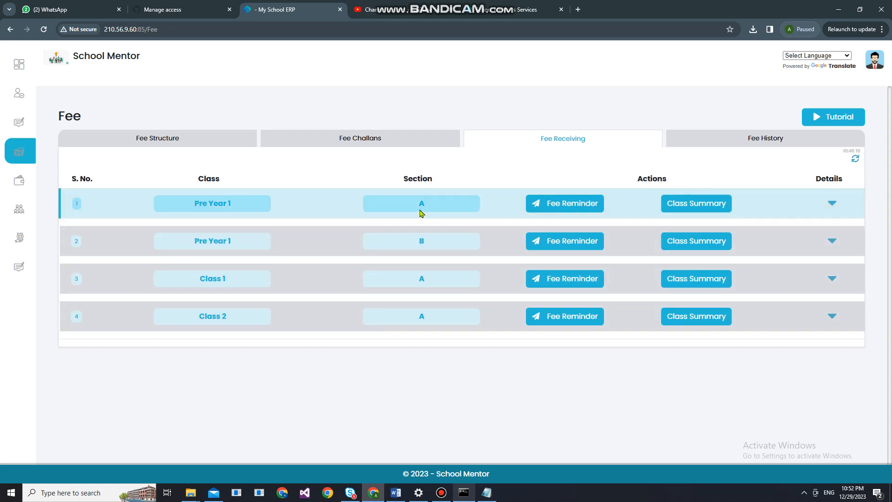
{"action": "left_click", "coordinate": [831, 205]}
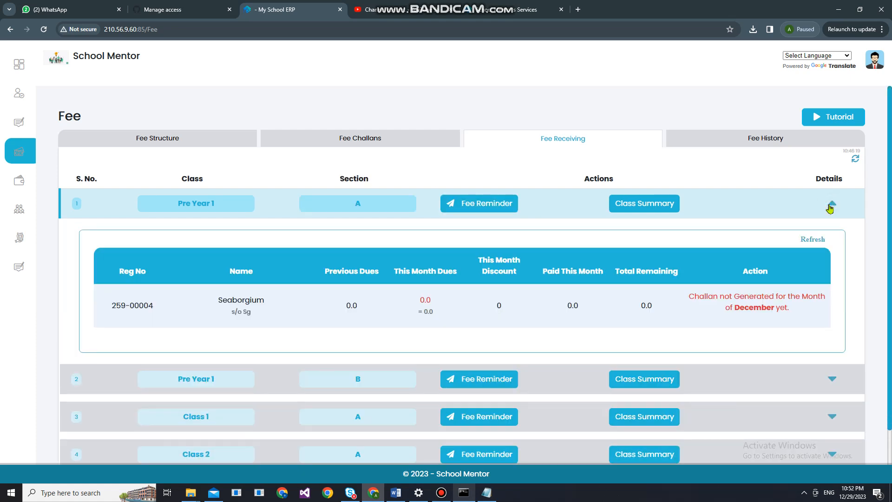
{"action": "left_click", "coordinate": [832, 205]}
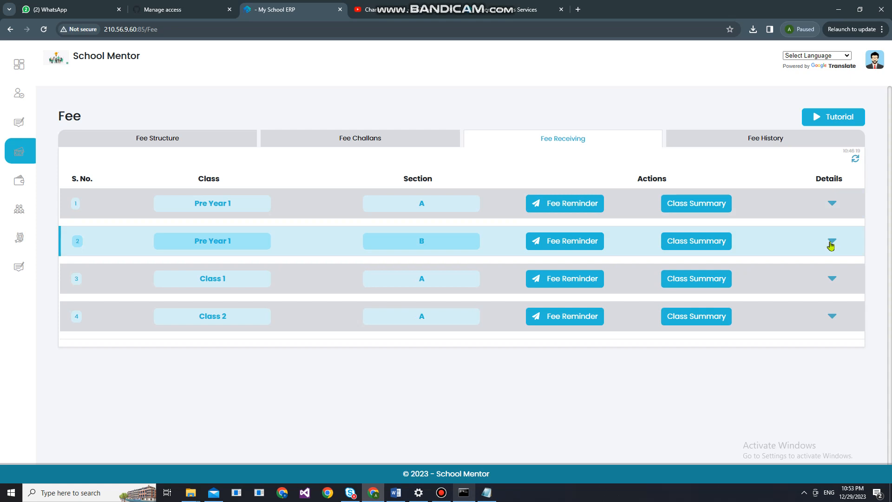
Examine the fee receiving details of Pre Year 1 section B, Class 1 section A and Class 2 section A.
{"action": "left_click", "coordinate": [386, 141]}
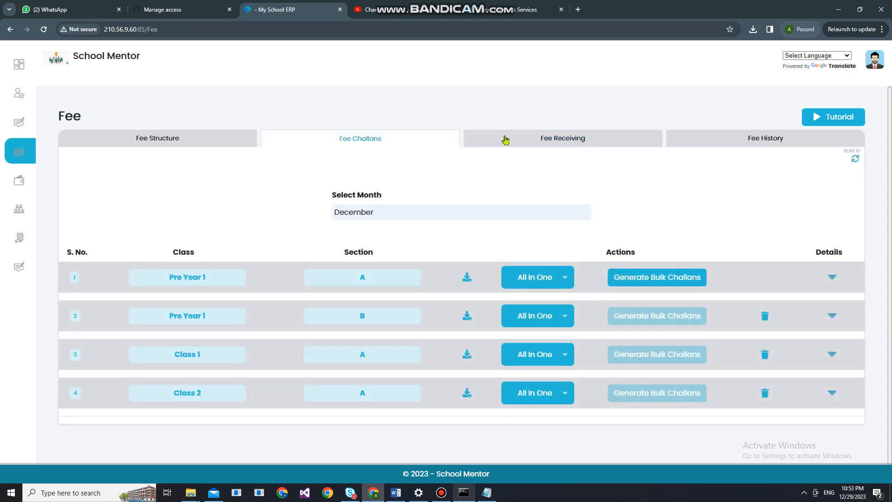
{"action": "left_click", "coordinate": [505, 140]}
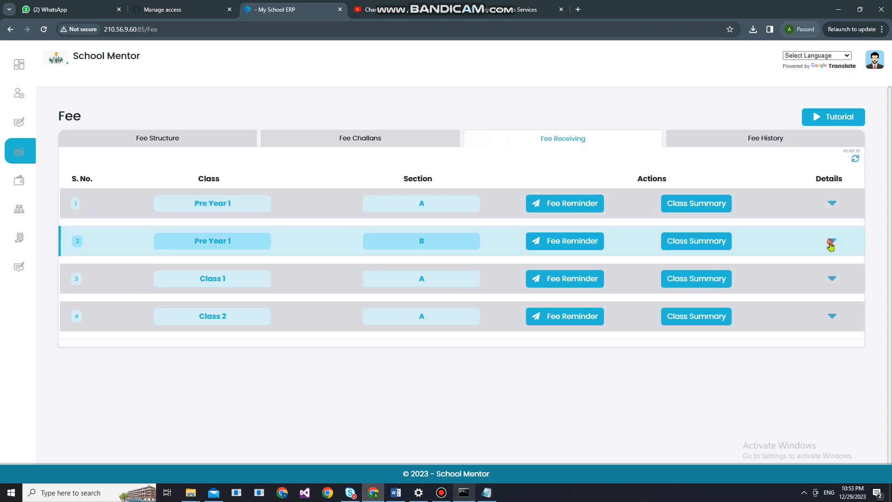
{"action": "left_click", "coordinate": [831, 243]}
{"action": "scroll", "coordinate": [702, 193], "scroll_direction": "down", "scroll_amount": 1}
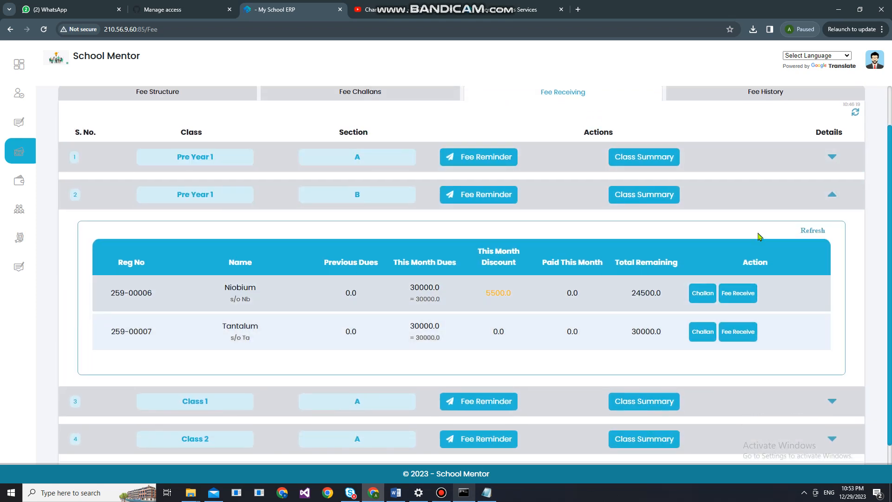
{"action": "left_click", "coordinate": [832, 195]}
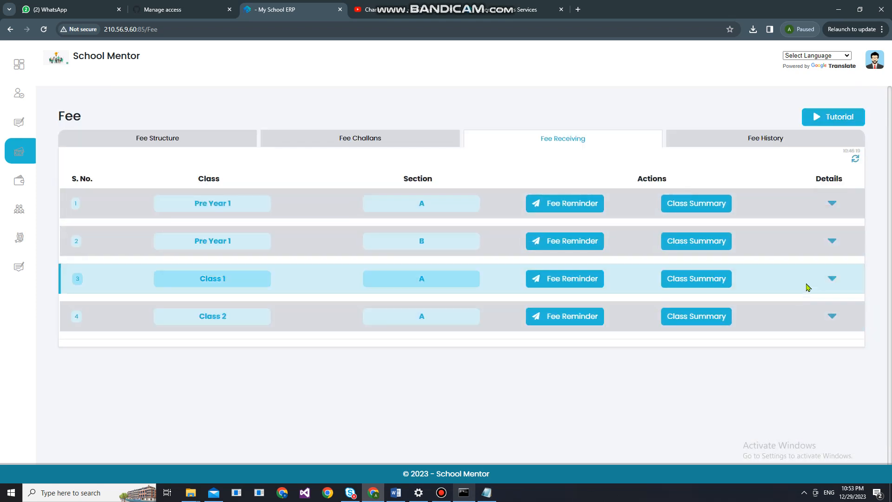
{"action": "left_click", "coordinate": [832, 279]}
{"action": "scroll", "coordinate": [834, 281], "scroll_direction": "down", "scroll_amount": 2}
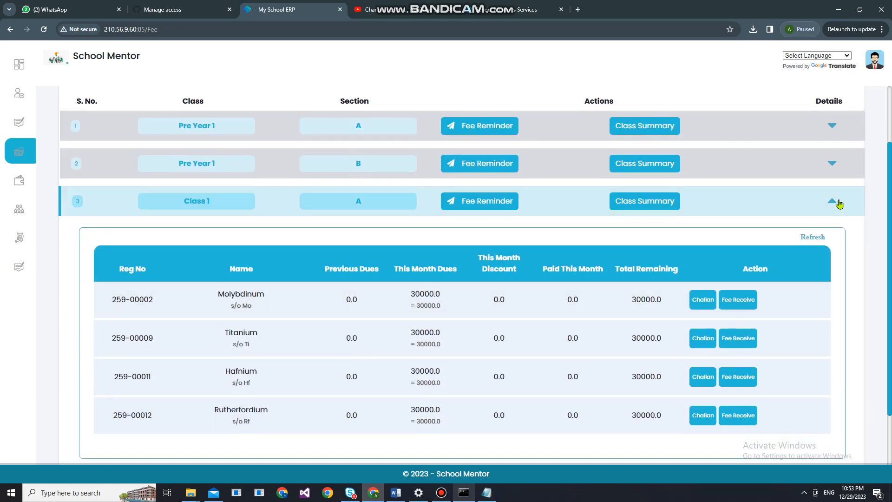
{"action": "left_click", "coordinate": [840, 203]}
{"action": "left_click", "coordinate": [832, 319]}
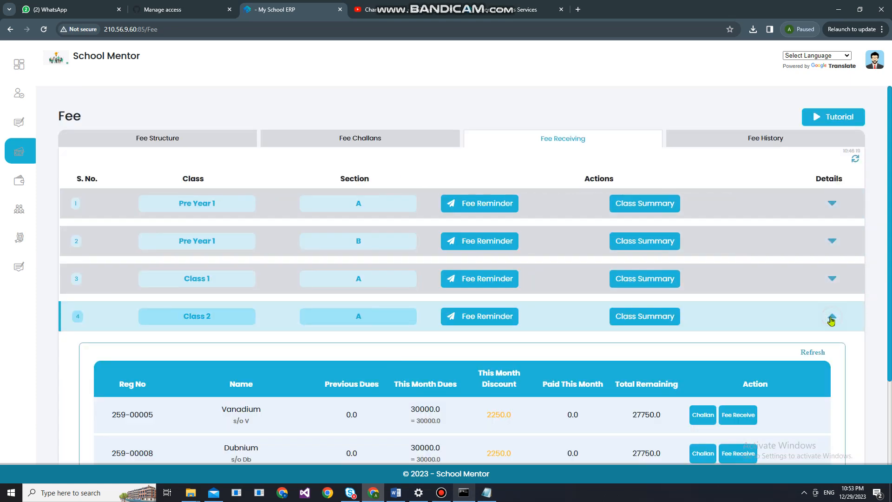
{"action": "scroll", "coordinate": [839, 339], "scroll_direction": "down", "scroll_amount": 2}
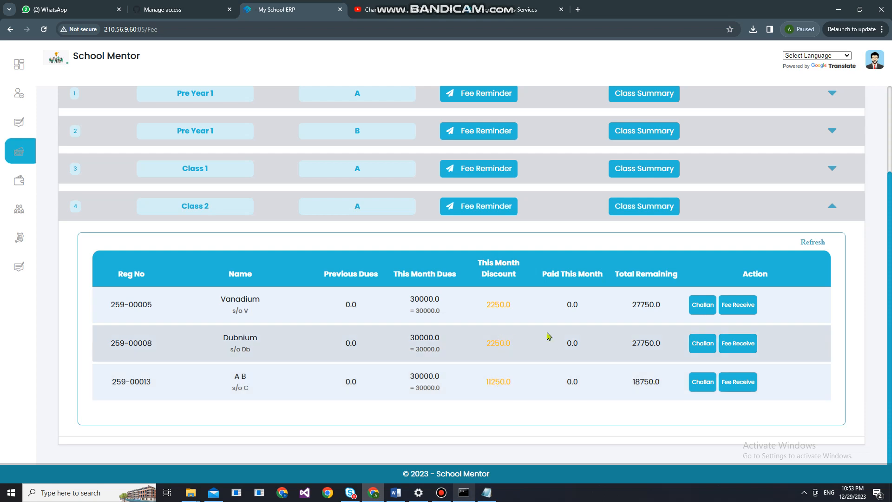
{"action": "left_click", "coordinate": [832, 206]}
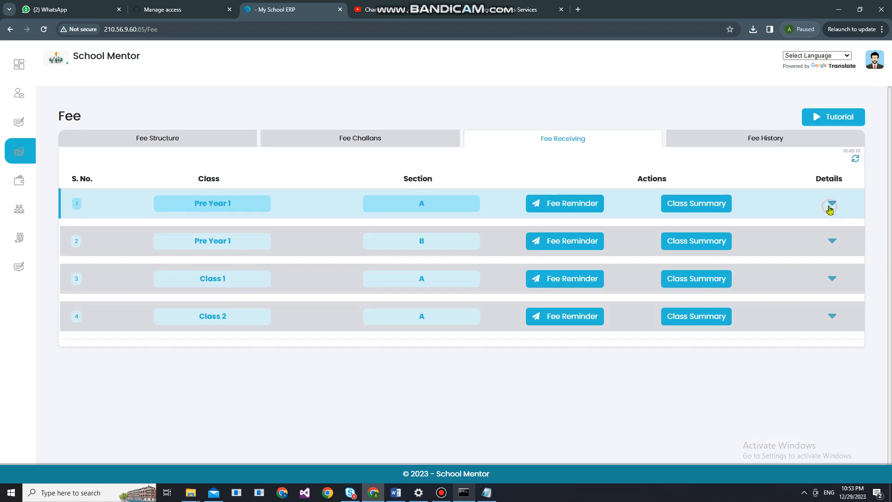
Record the full 30000 PKR fee of the first student in Class 1 section A as received on 12/29/2023.
{"action": "left_click", "coordinate": [833, 278]}
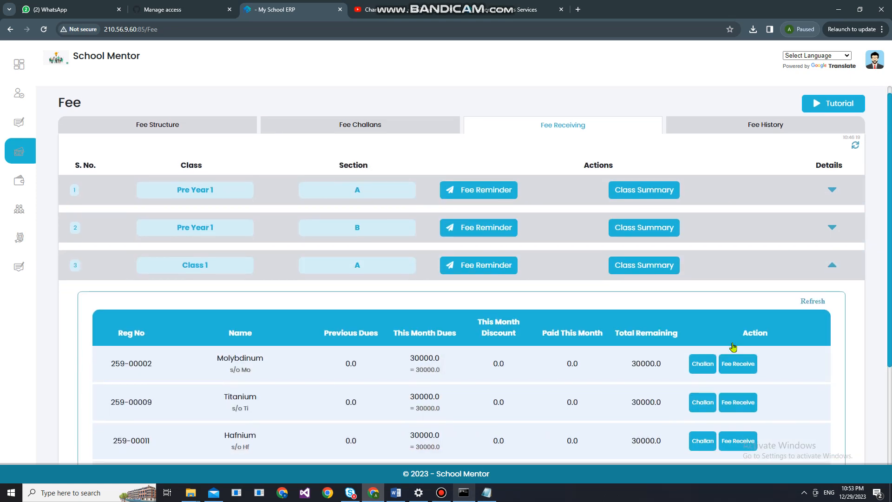
{"action": "scroll", "coordinate": [734, 348], "scroll_direction": "down", "scroll_amount": 2}
{"action": "scroll", "coordinate": [655, 393], "scroll_direction": "down", "scroll_amount": 1}
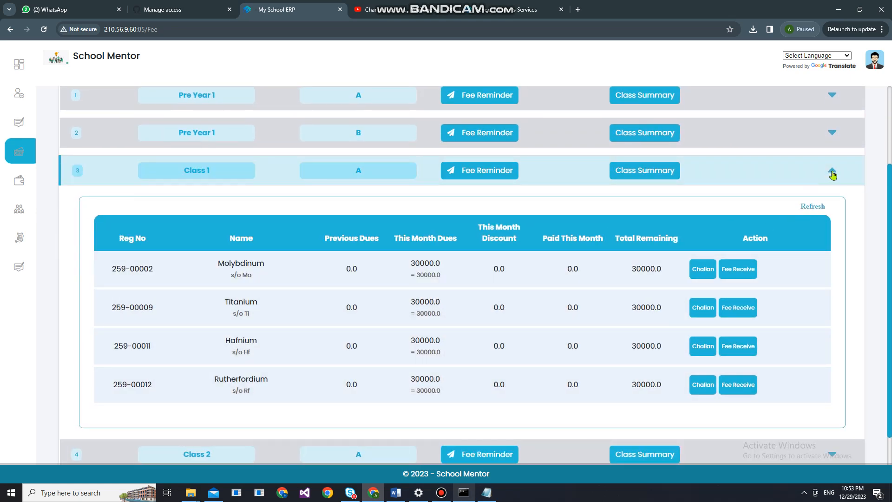
{"action": "scroll", "coordinate": [619, 316], "scroll_direction": "up", "scroll_amount": 1}
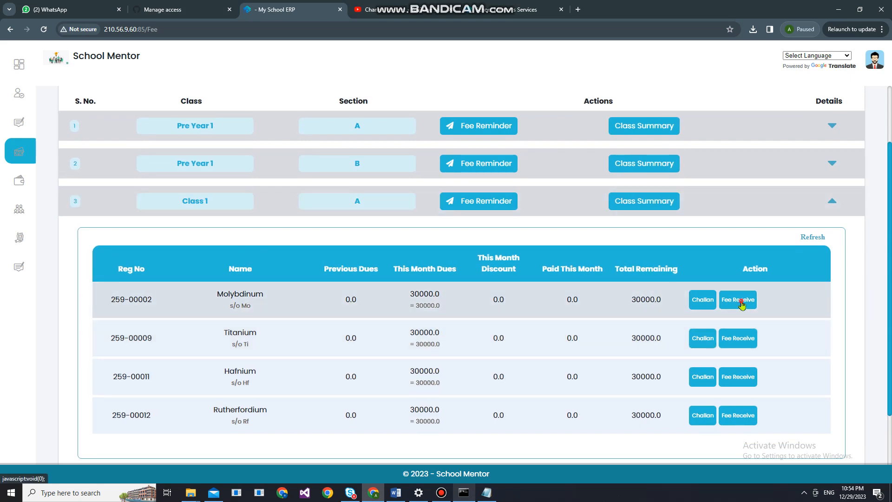
{"action": "left_click", "coordinate": [742, 303]}
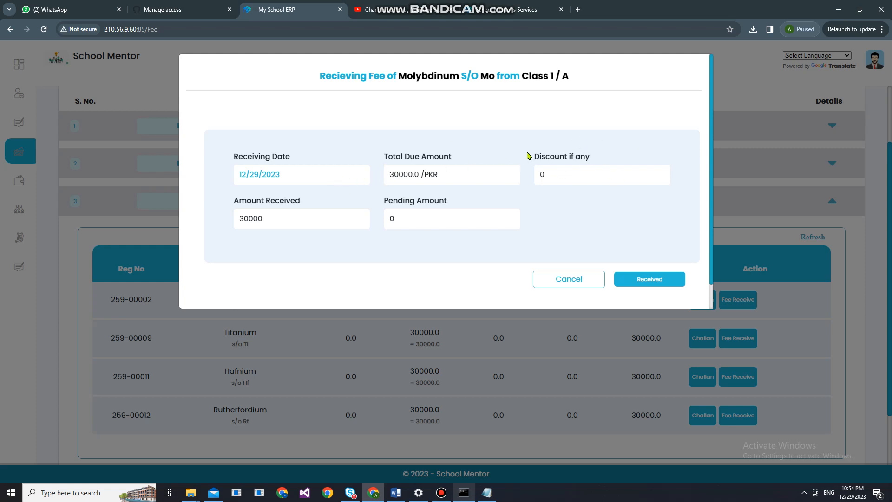
{"action": "left_click", "coordinate": [645, 280]}
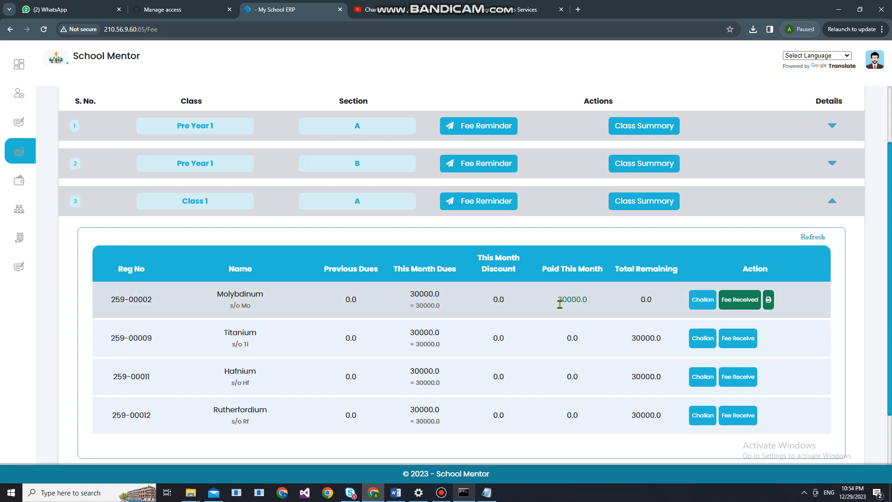
{"action": "left_click", "coordinate": [746, 302]}
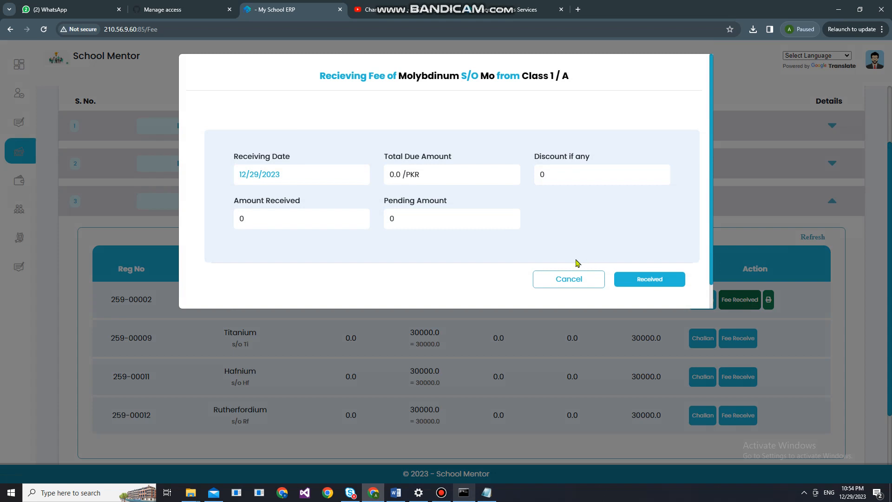
{"action": "left_click", "coordinate": [573, 279]}
Open the fee receiving slip of the first Class 1 student and examine its dues, received amount and signature details.
{"action": "left_click", "coordinate": [769, 300]}
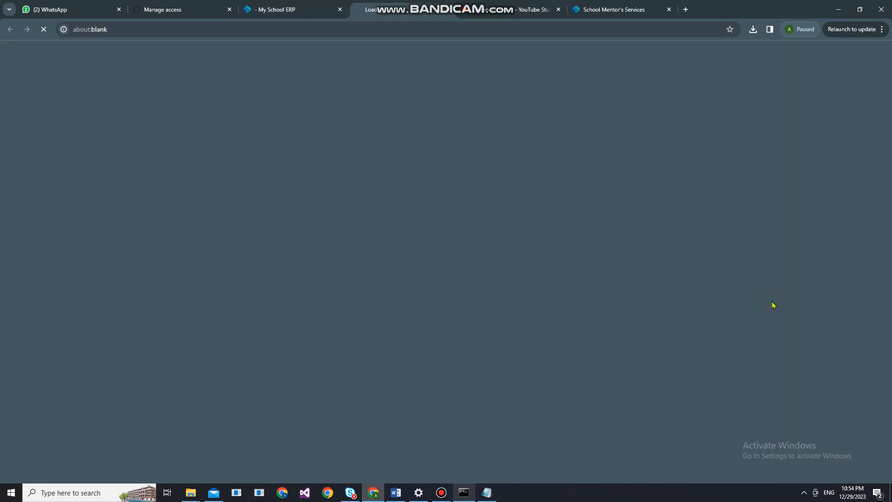
{"action": "scroll", "coordinate": [516, 327], "scroll_direction": "down", "scroll_amount": 1}
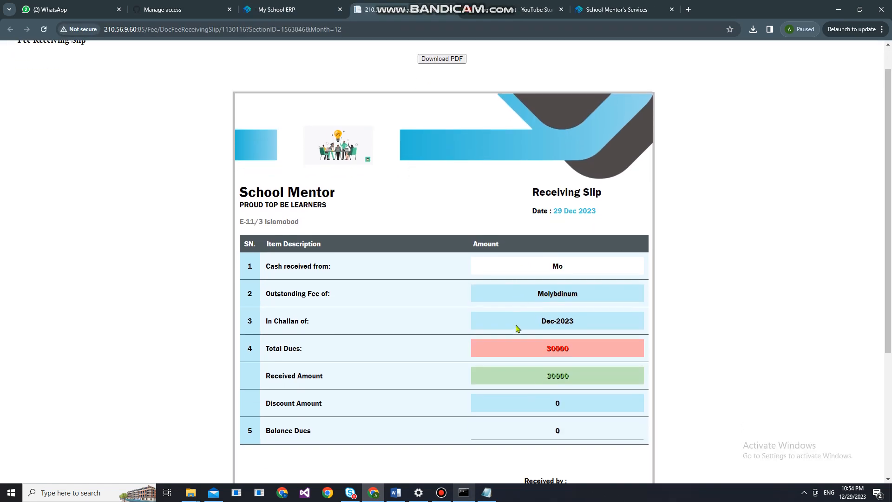
{"action": "scroll", "coordinate": [516, 328], "scroll_direction": "down", "scroll_amount": 1}
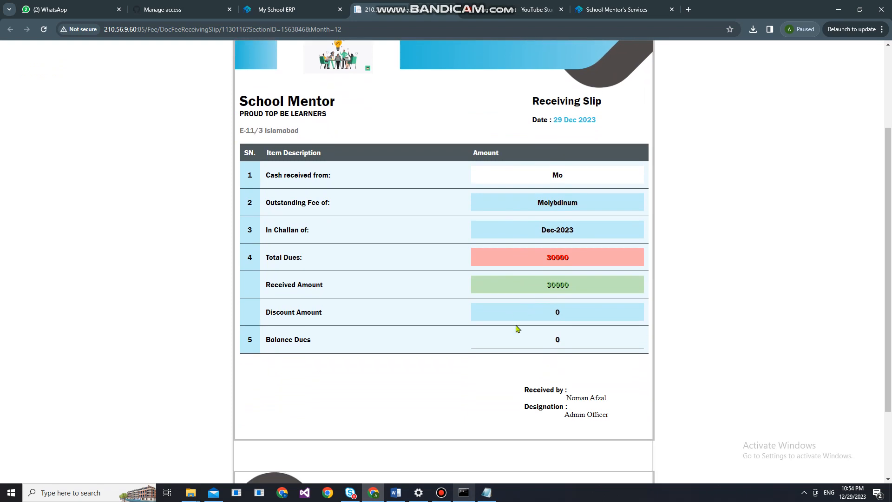
{"action": "scroll", "coordinate": [517, 328], "scroll_direction": "up", "scroll_amount": 1}
{"action": "scroll", "coordinate": [518, 329], "scroll_direction": "up", "scroll_amount": 1}
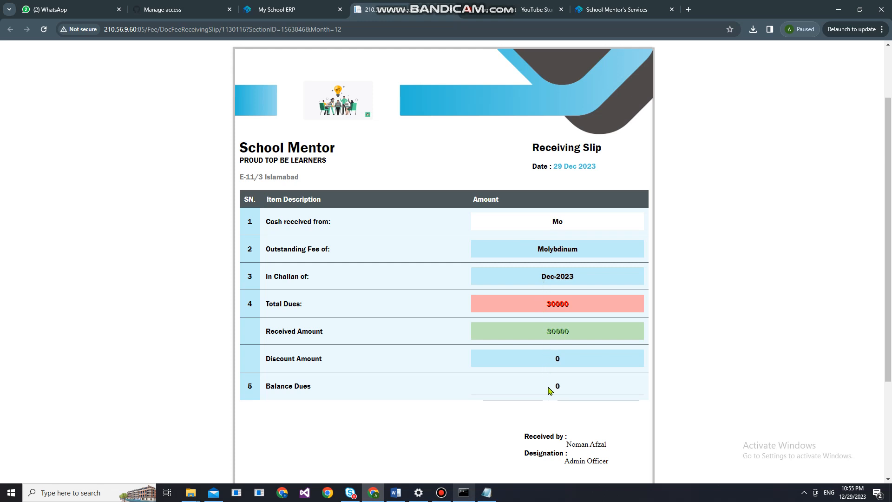
{"action": "scroll", "coordinate": [550, 390], "scroll_direction": "down", "scroll_amount": 1}
{"action": "scroll", "coordinate": [557, 331], "scroll_direction": "up", "scroll_amount": 3}
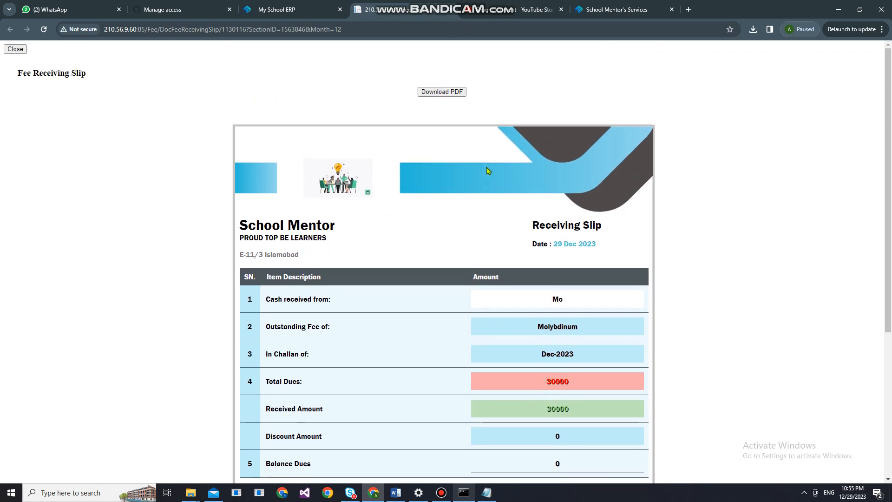
Download the fee receiving slip as a PDF, keeping the blocked file, and print it in black and white.
{"action": "left_click", "coordinate": [444, 93]}
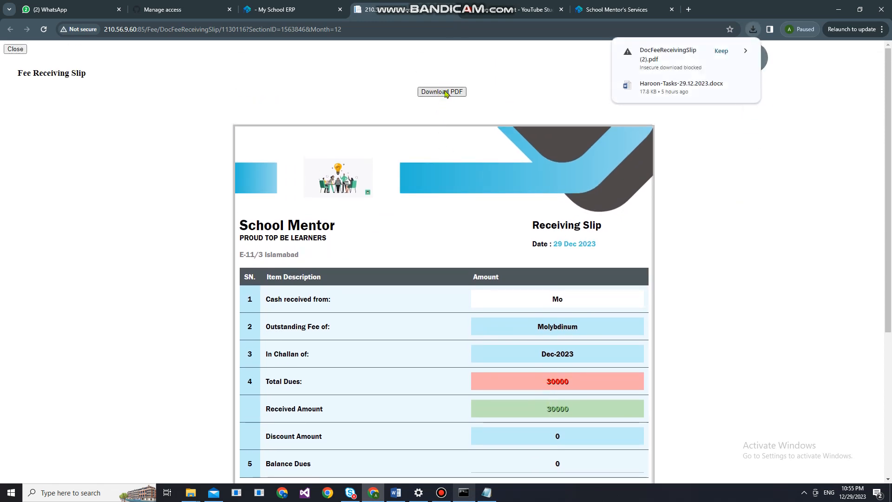
{"action": "left_click", "coordinate": [722, 51]}
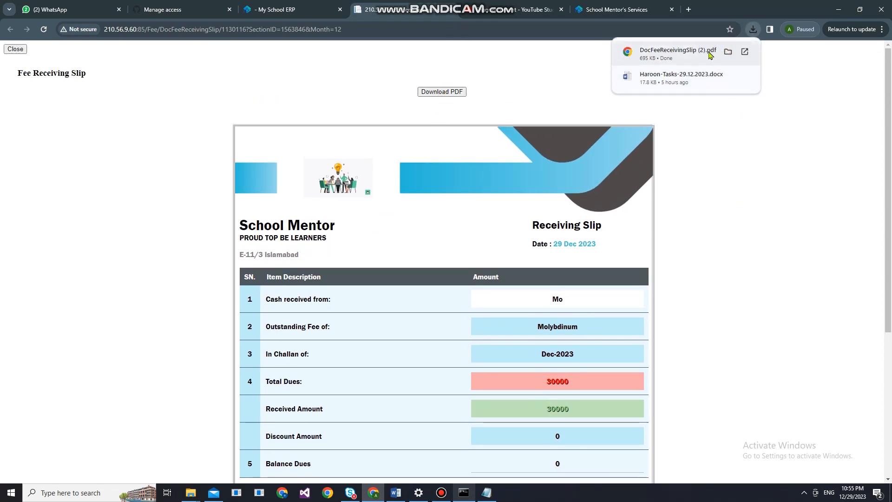
{"action": "left_click", "coordinate": [687, 53]}
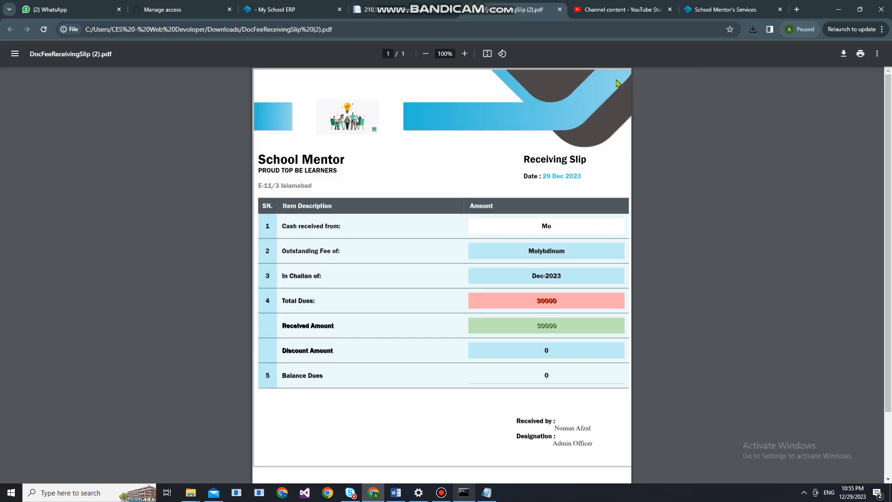
{"action": "left_click", "coordinate": [860, 54]}
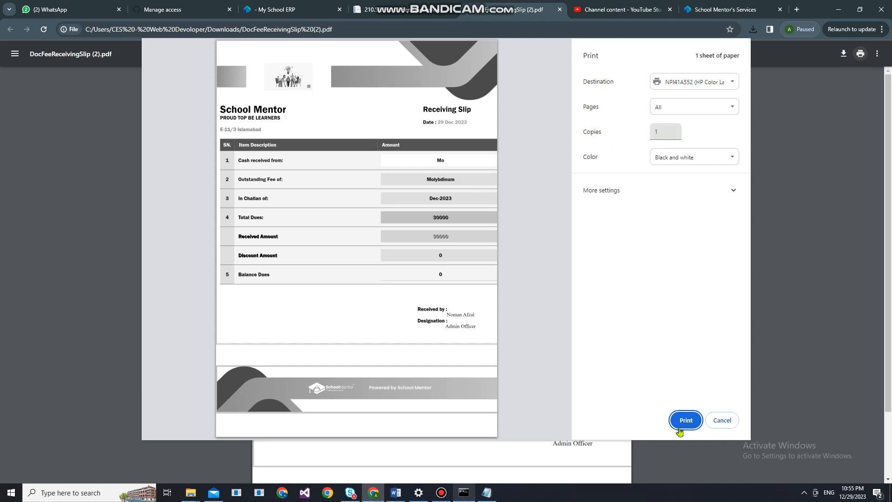
{"action": "left_click", "coordinate": [686, 422]}
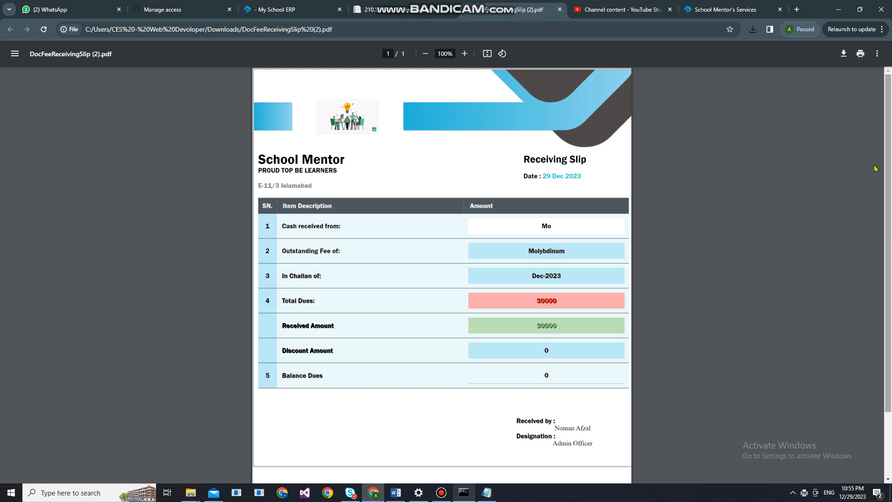
Return to the school's fee receiving list and expand the student details of Class 2 section A.
{"action": "left_click", "coordinate": [295, 5]}
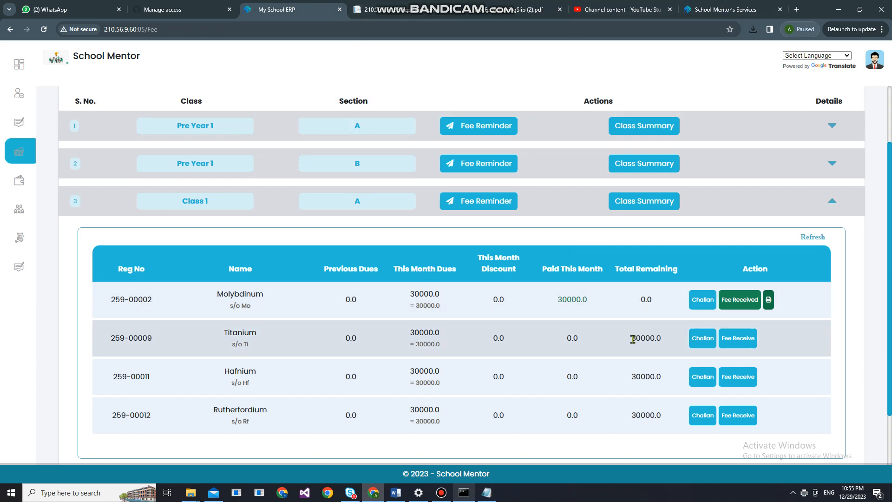
{"action": "scroll", "coordinate": [634, 341], "scroll_direction": "down", "scroll_amount": 2}
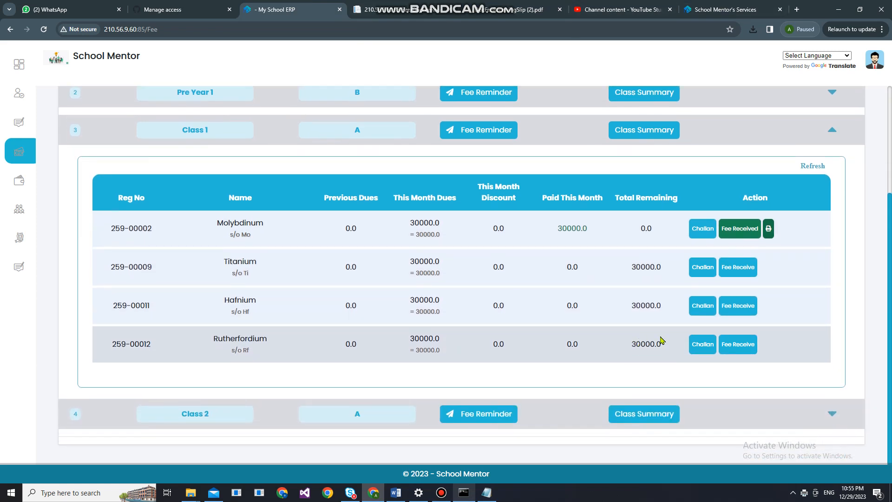
{"action": "left_click", "coordinate": [832, 413]}
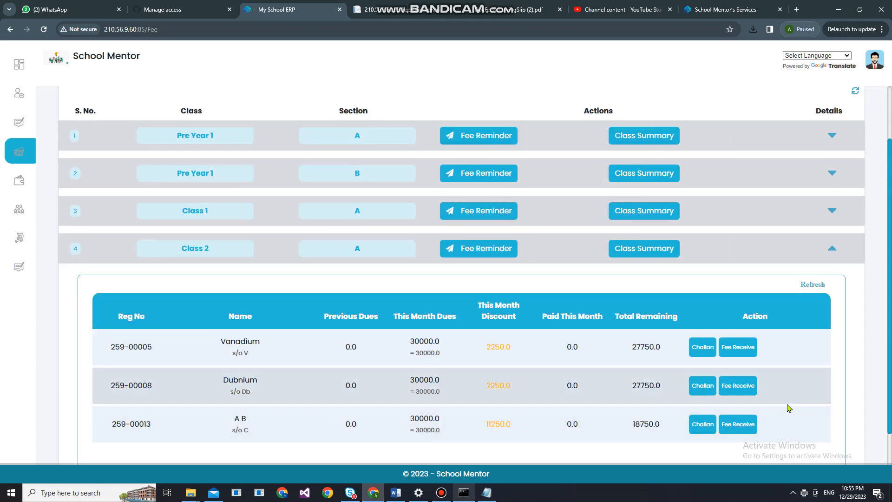
{"action": "scroll", "coordinate": [790, 371], "scroll_direction": "up", "scroll_amount": 1}
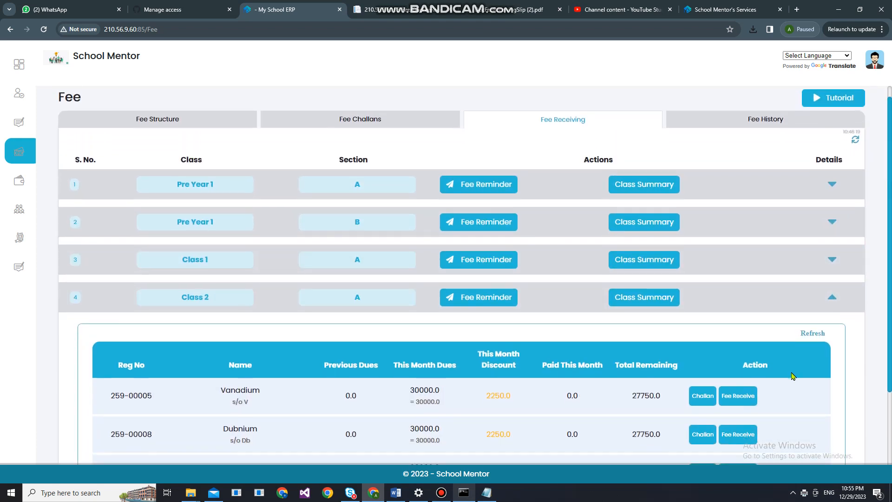
Record the second Class 1 section A student's fee as received on 12/29/2023, applying a discount of 3000 PKR.
{"action": "scroll", "coordinate": [791, 375], "scroll_direction": "down", "scroll_amount": 1}
{"action": "left_click", "coordinate": [832, 225]}
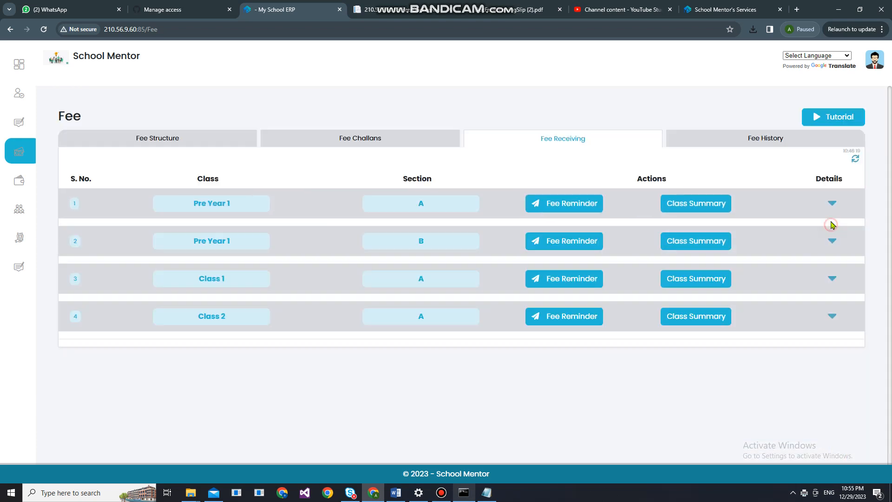
{"action": "left_click", "coordinate": [832, 278]}
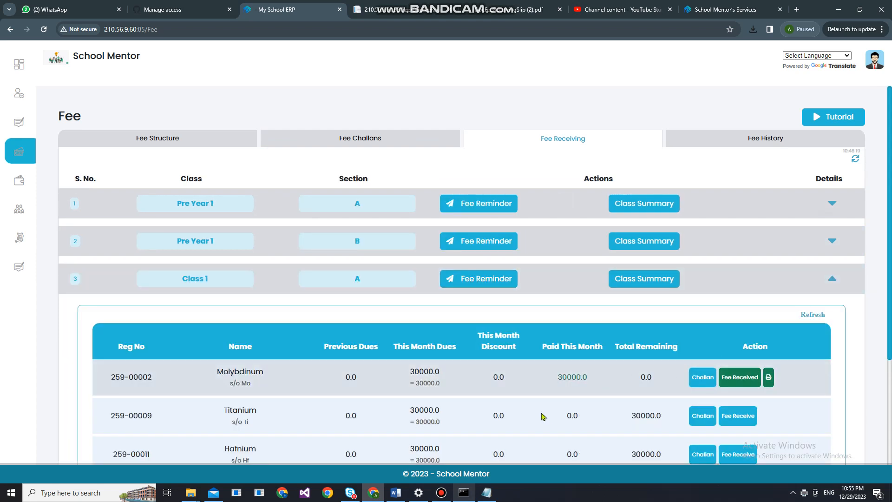
{"action": "scroll", "coordinate": [558, 381], "scroll_direction": "down", "scroll_amount": 1}
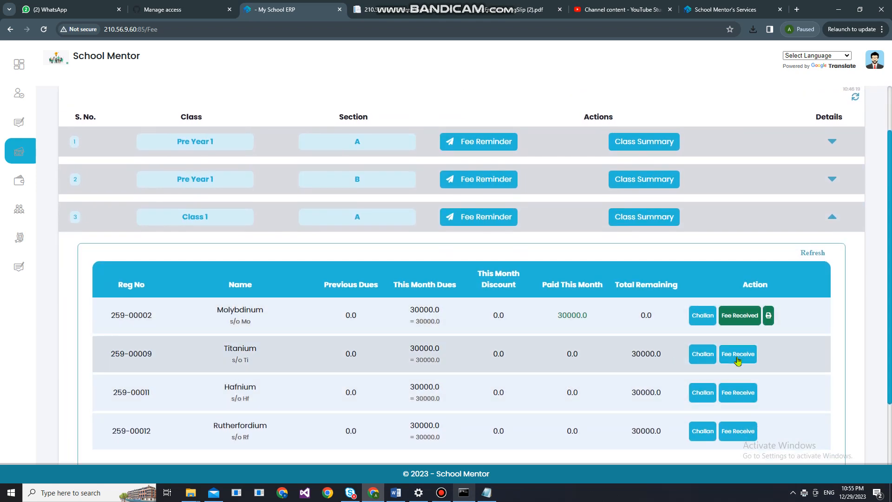
{"action": "left_click", "coordinate": [738, 358]}
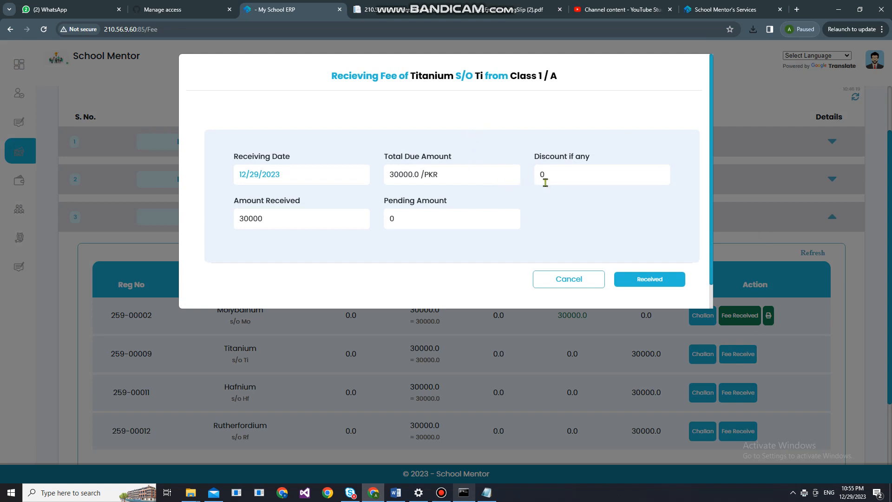
{"action": "left_click_drag", "start_coordinate": [549, 177], "coordinate": [537, 178]}
{"action": "type", "text": "3000"}
{"action": "left_click", "coordinate": [640, 281]}
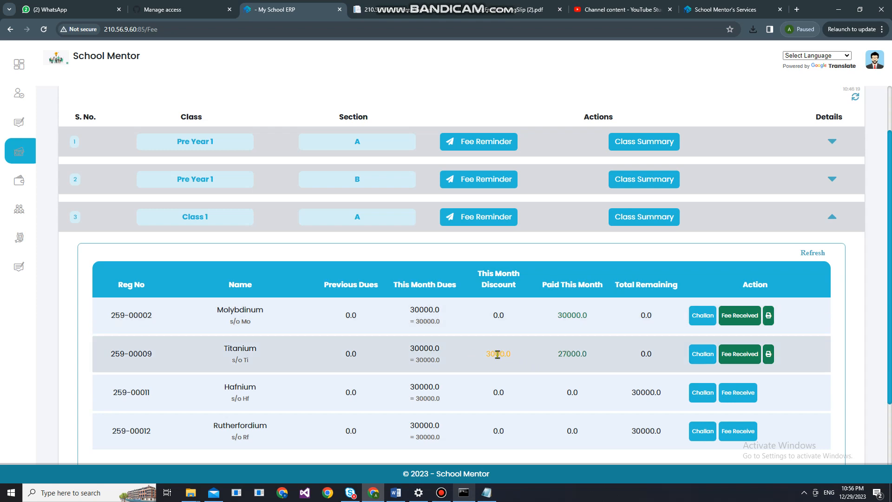
Check the second Class 1 student's discount in the list and on the fee receiving slip, returning to the fee receiving list.
{"action": "left_click_drag", "start_coordinate": [488, 354], "coordinate": [512, 354]}
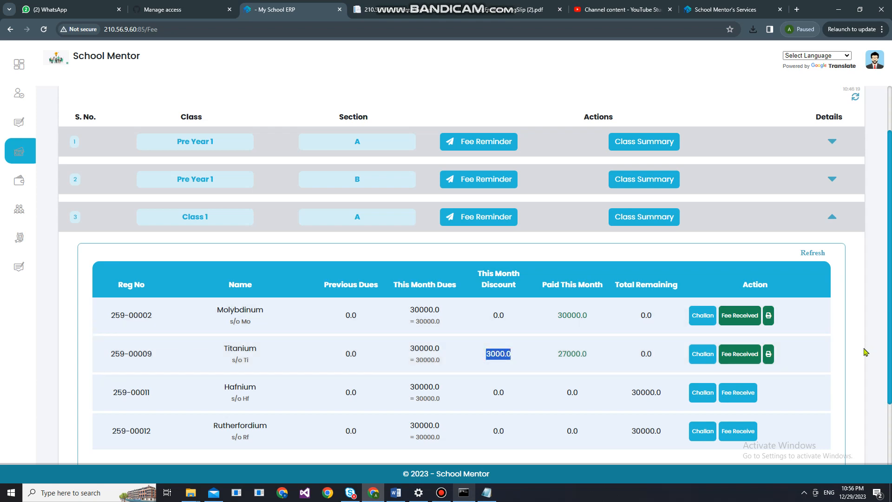
{"action": "left_click", "coordinate": [864, 348]}
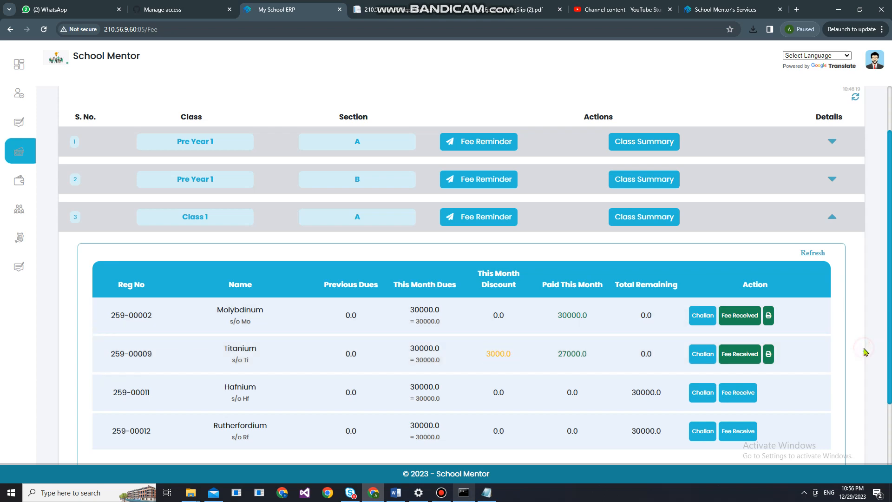
{"action": "left_click", "coordinate": [769, 355]}
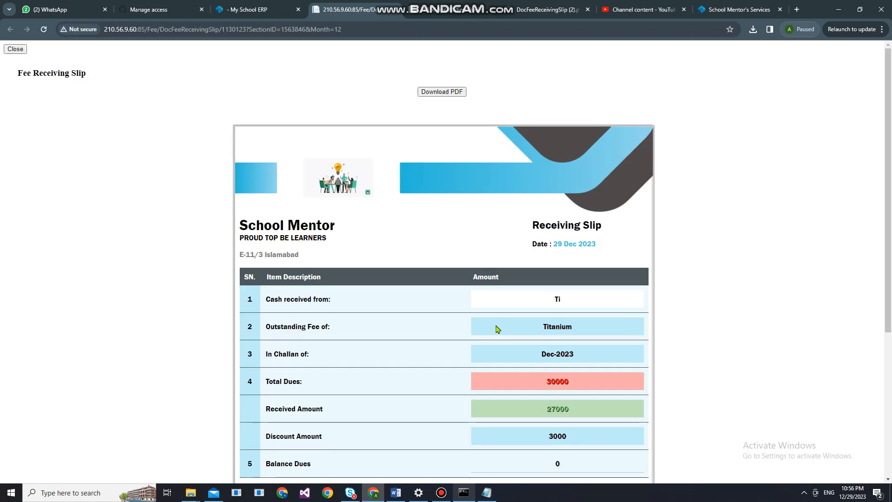
{"action": "scroll", "coordinate": [497, 329], "scroll_direction": "down", "scroll_amount": 1}
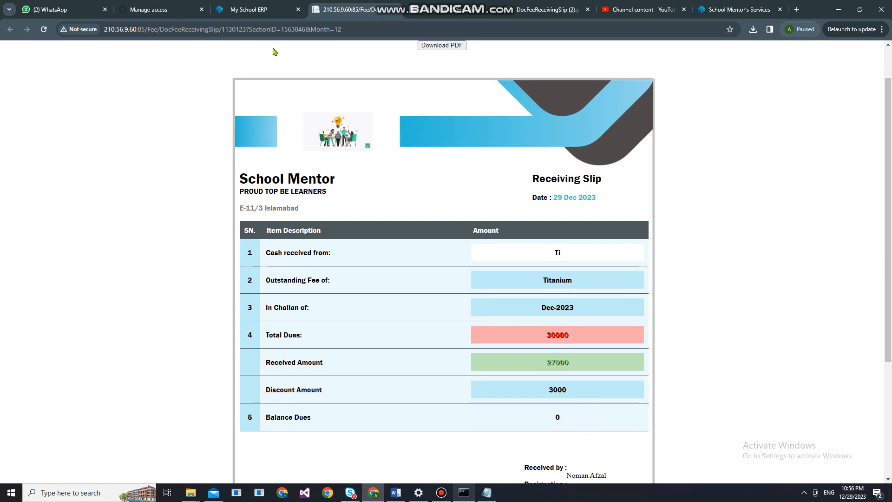
{"action": "left_click", "coordinate": [267, 8]}
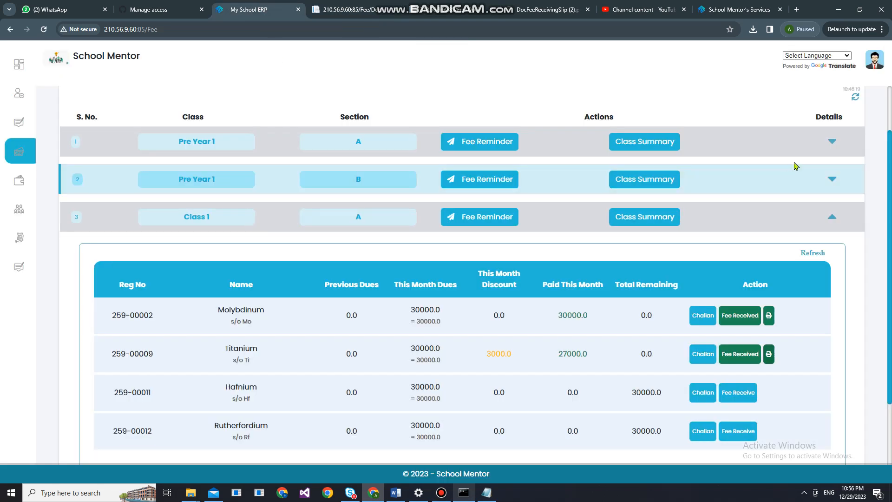
Collapse the Class 1 details and view the December fee summary of Pre Year 1 section A, closing it when done.
{"action": "left_click", "coordinate": [833, 219]}
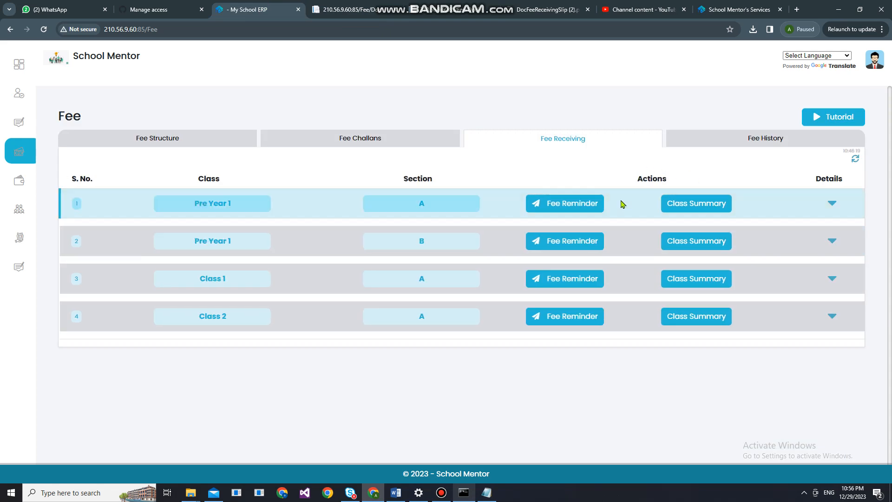
{"action": "left_click", "coordinate": [695, 209]}
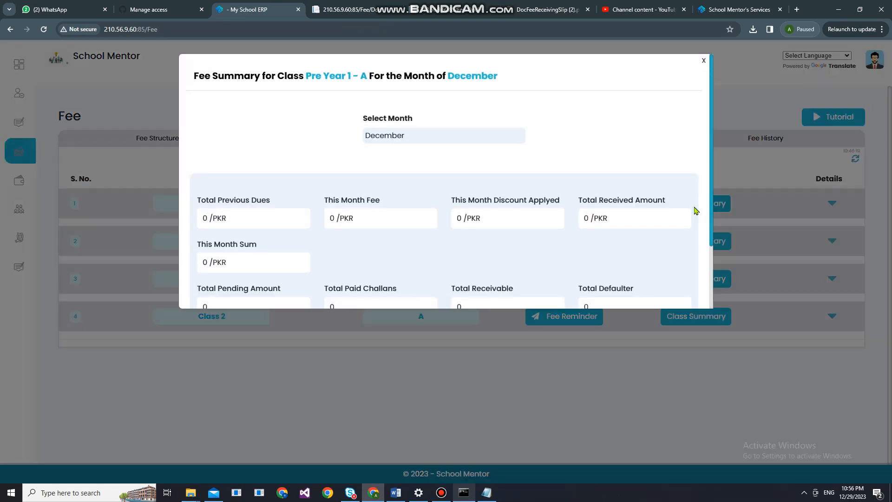
{"action": "left_click", "coordinate": [705, 61]}
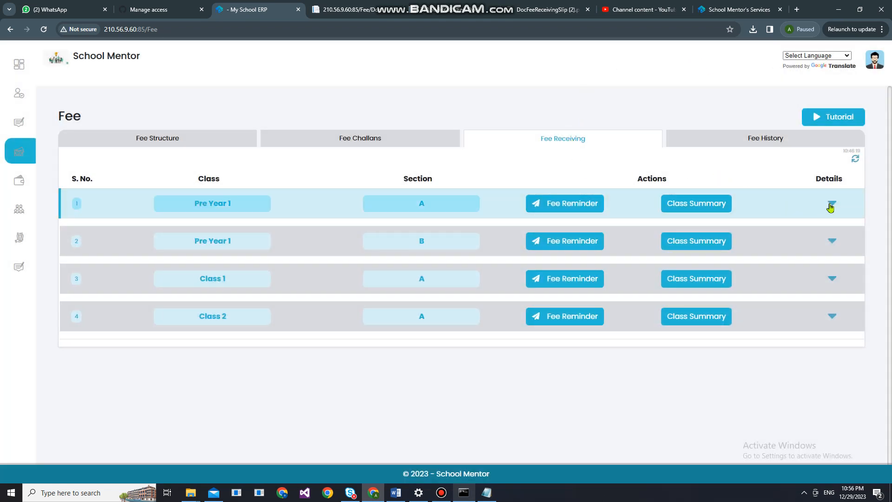
Review the student fee details of Pre Year 1 section B and Class 1 section A, collapsing each one again.
{"action": "left_click", "coordinate": [832, 240]}
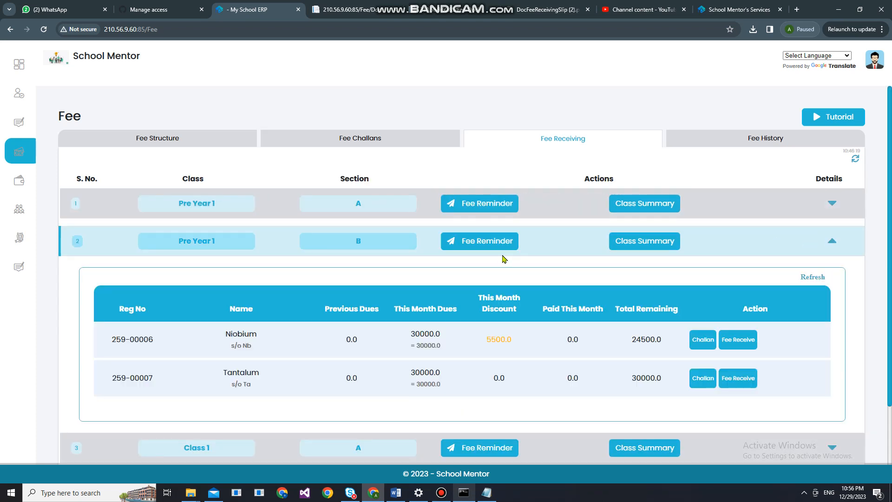
{"action": "left_click", "coordinate": [831, 241]}
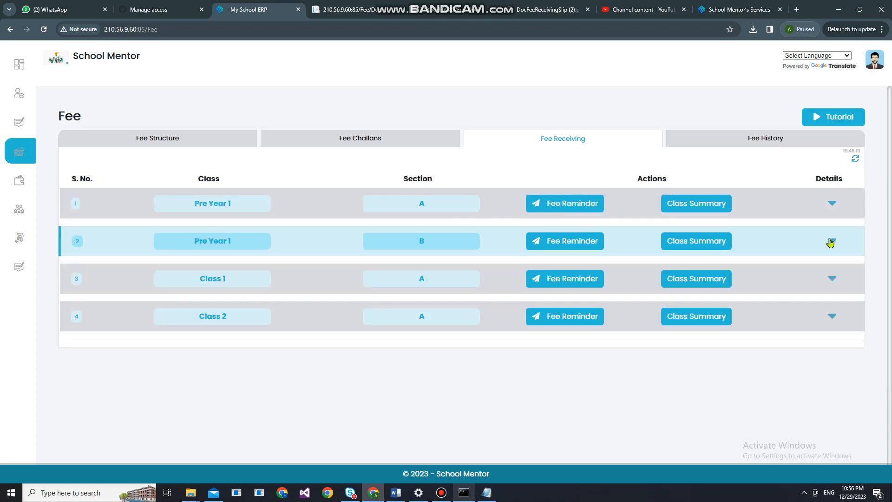
{"action": "left_click", "coordinate": [832, 278]}
{"action": "scroll", "coordinate": [774, 308], "scroll_direction": "down", "scroll_amount": 2}
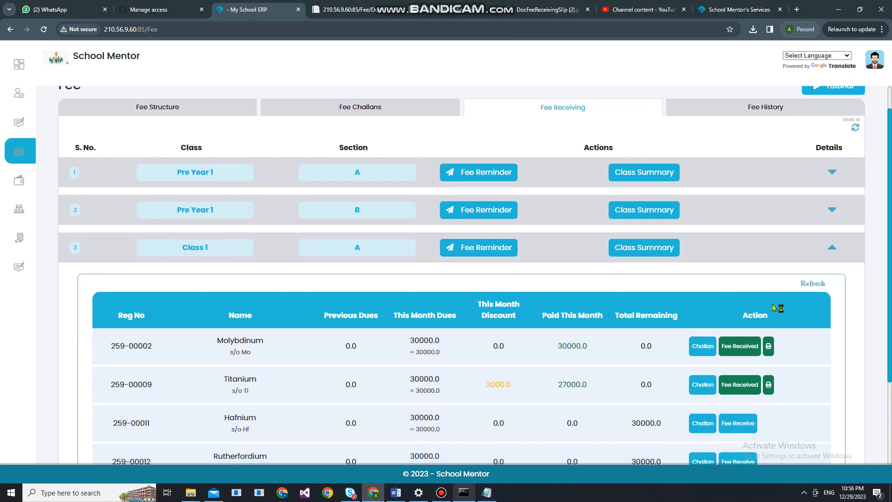
{"action": "scroll", "coordinate": [774, 308], "scroll_direction": "down", "scroll_amount": 1}
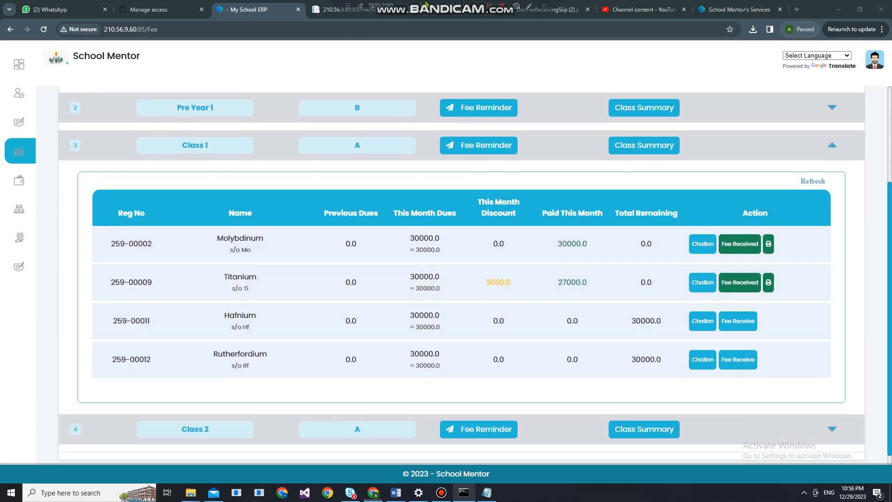
{"action": "mouse_move", "coordinate": [426, 3]}
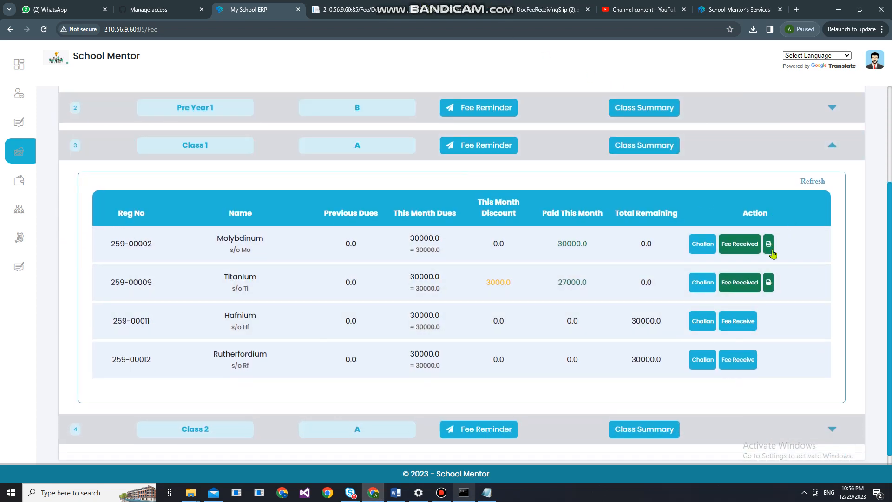
{"action": "left_click", "coordinate": [833, 149]}
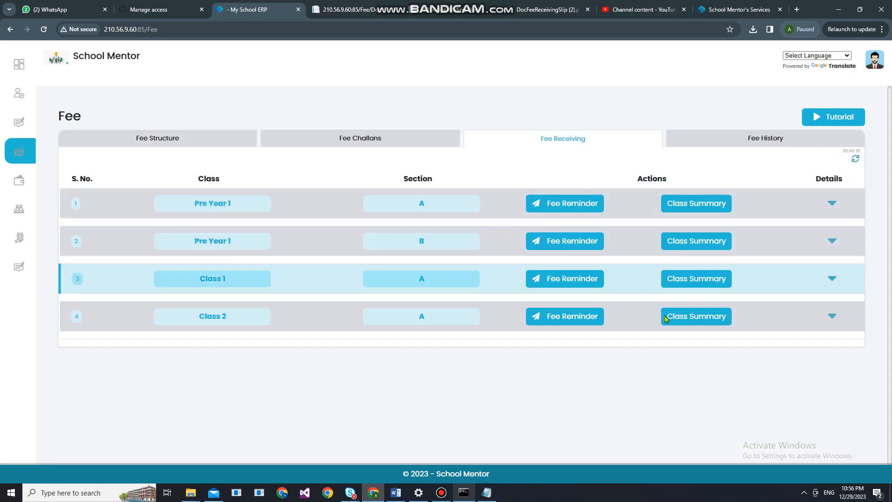
Record the full remaining 27750 PKR fee of the first student in Class 2 section A as received on 12/29/2023.
{"action": "left_click", "coordinate": [831, 320]}
{"action": "scroll", "coordinate": [688, 303], "scroll_direction": "down", "scroll_amount": 2}
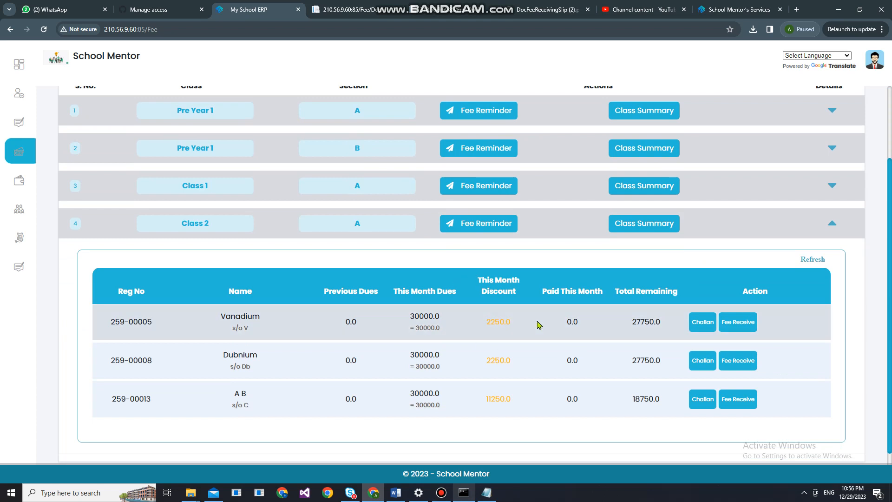
{"action": "left_click", "coordinate": [739, 322]}
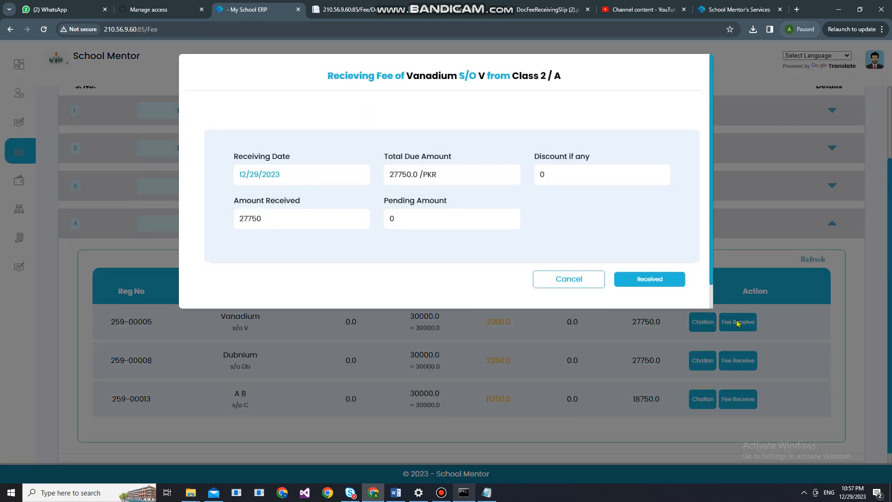
{"action": "left_click", "coordinate": [647, 281]}
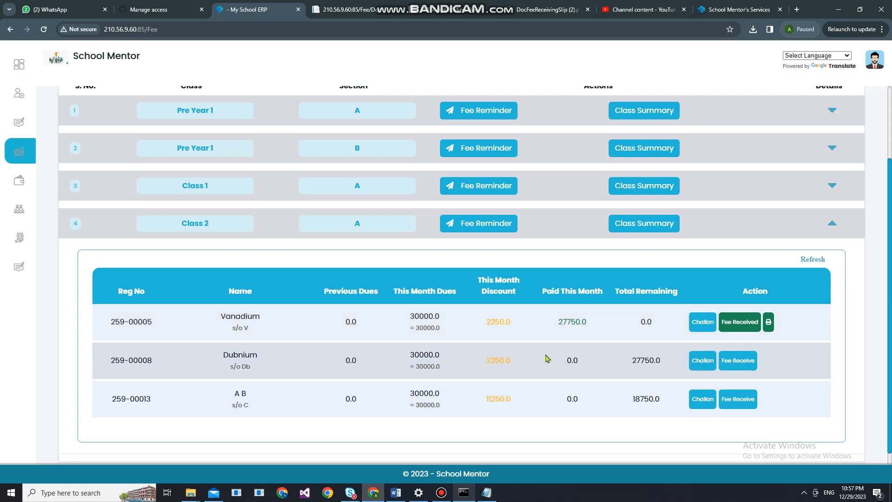
Record the second Class 2 section A student's fee as received on 12/29/2023, applying an additional discount of 50 PKR.
{"action": "left_click", "coordinate": [740, 363]}
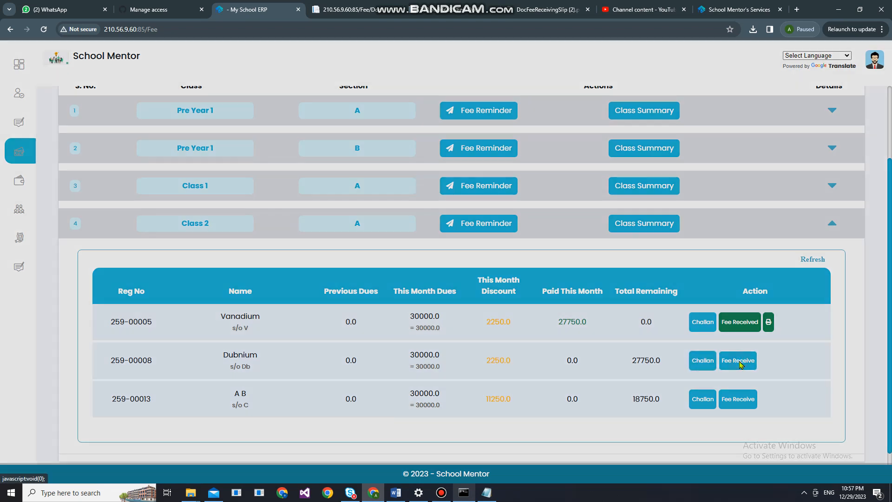
{"action": "left_click_drag", "start_coordinate": [548, 175], "coordinate": [537, 178]}
{"action": "type", "text": "50"}
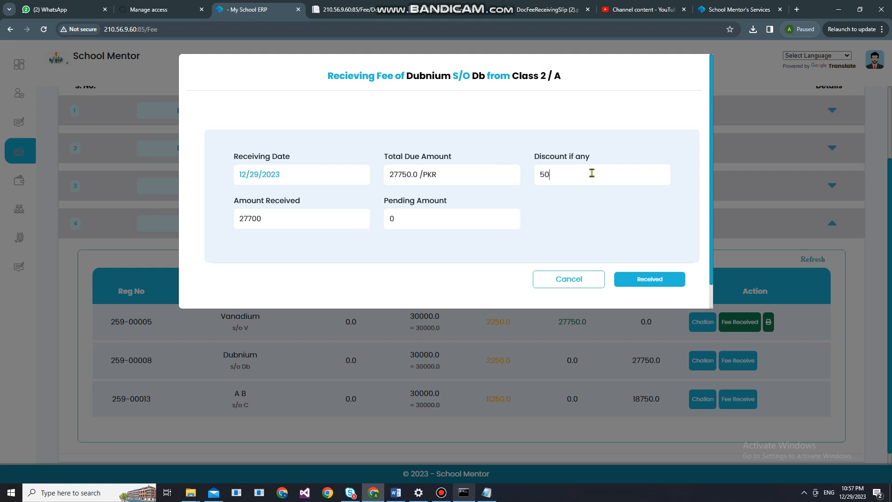
{"action": "left_click", "coordinate": [651, 279]}
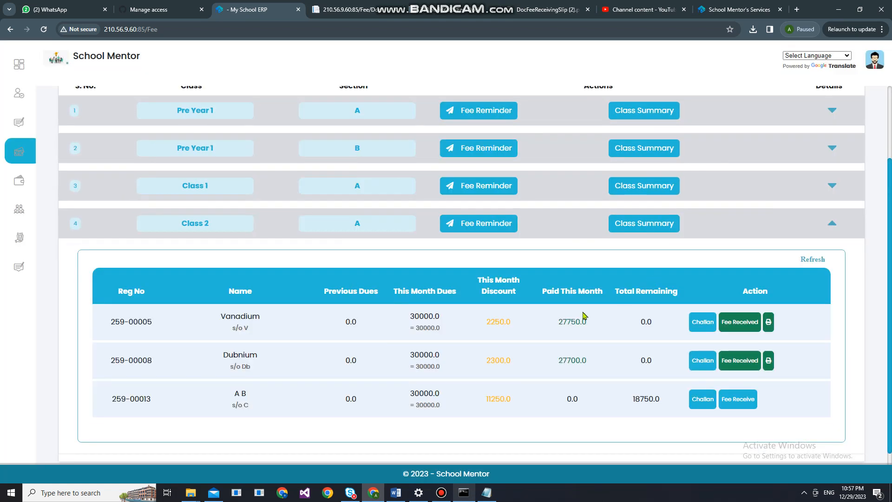
Open the second Class 2 student's fee receiving slip, examine its received, discount and balance amounts, and return to the fee list.
{"action": "left_click", "coordinate": [769, 362]}
{"action": "scroll", "coordinate": [502, 320], "scroll_direction": "down", "scroll_amount": 2}
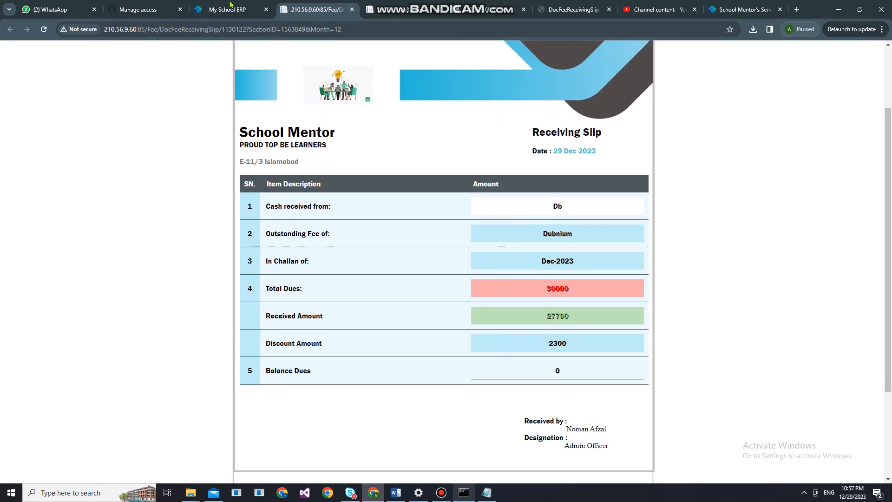
{"action": "left_click", "coordinate": [231, 5]}
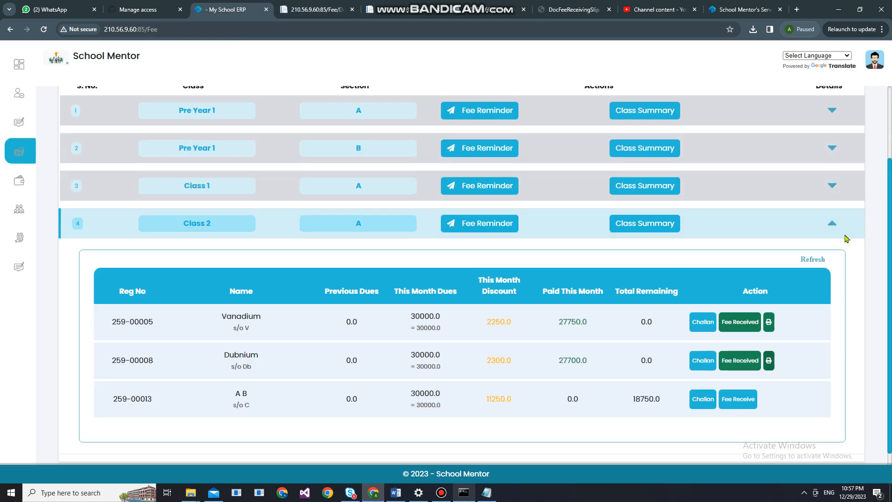
Look over the Class 2 section A student fee details and collapse them.
{"action": "left_click_drag", "start_coordinate": [889, 265], "coordinate": [891, 278]}
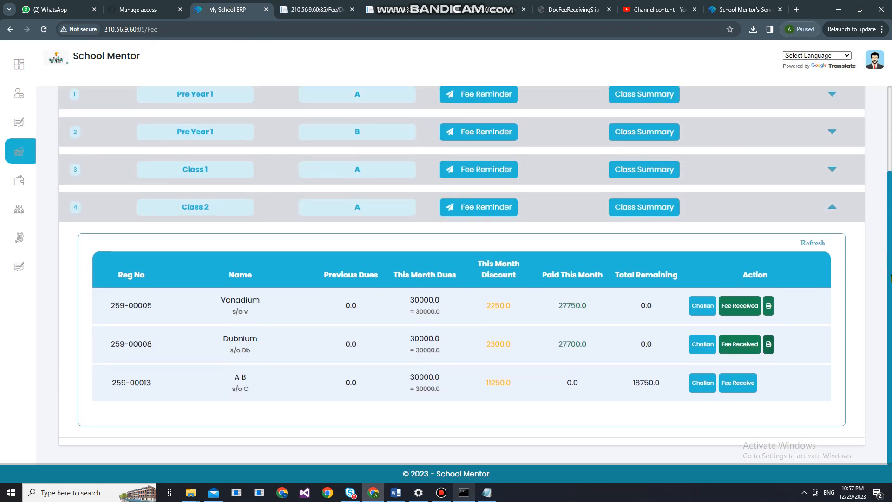
{"action": "left_click", "coordinate": [833, 209]}
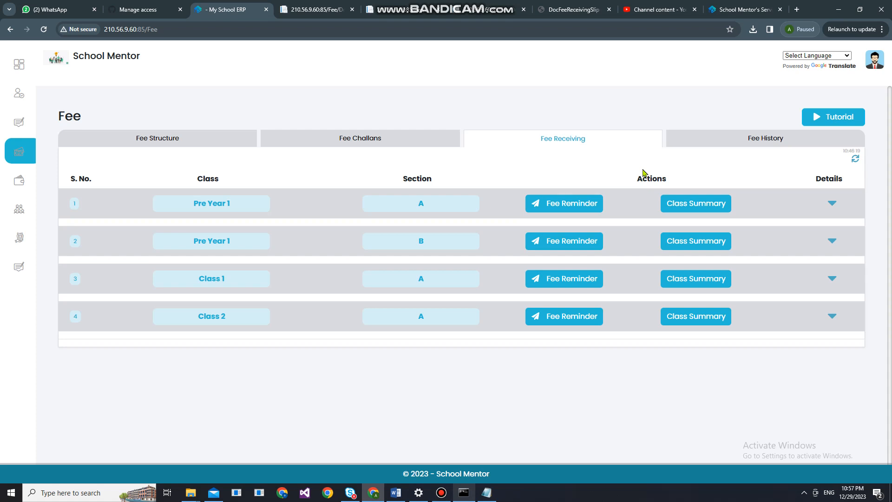
{"action": "left_click", "coordinate": [331, 4]}
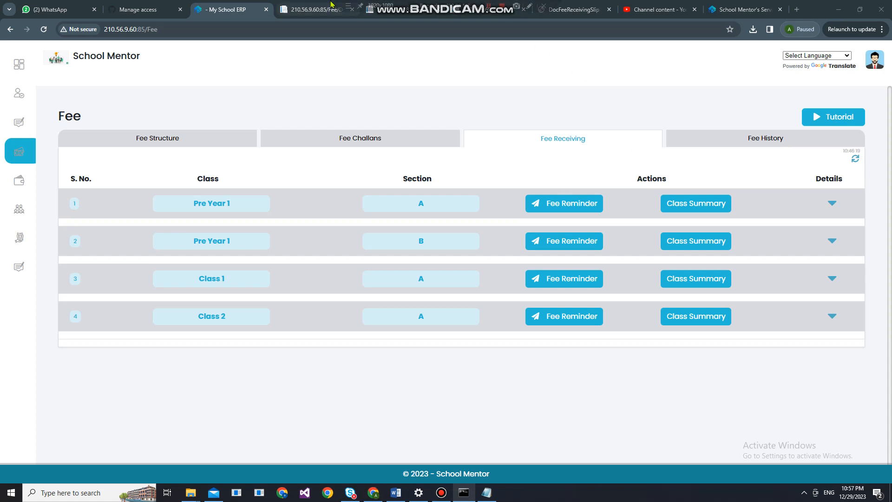